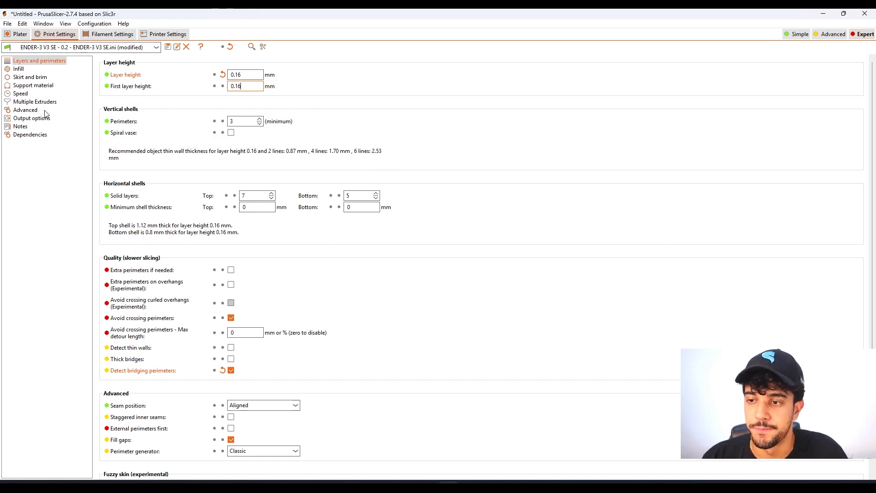
Set the infill fill density to 10%
left_click(19, 69)
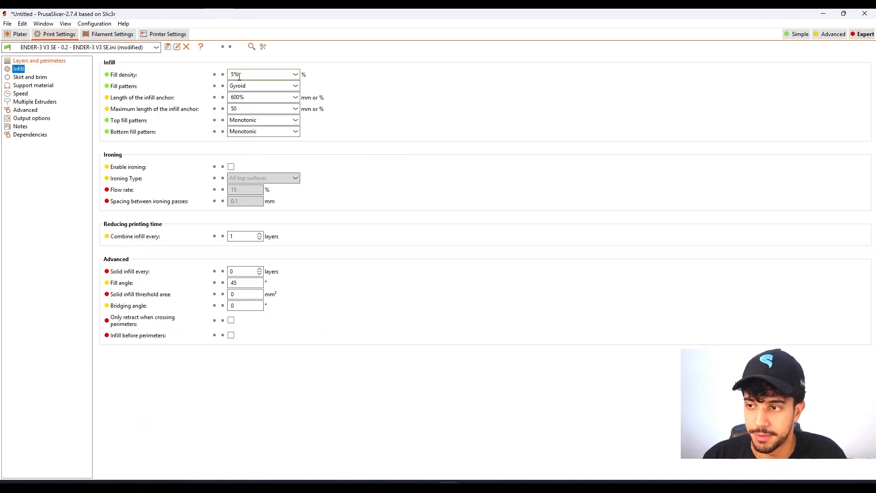
left_click(237, 74)
key("Left")
key("BackSpace")
type("10")
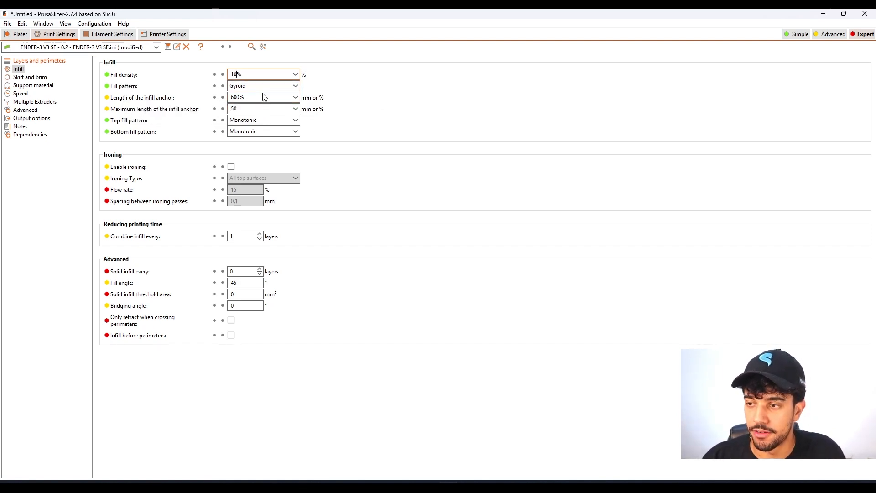
Review the skirt and brim settings and inspect the Bonobo model's underside and top on the print bed
left_click(31, 77)
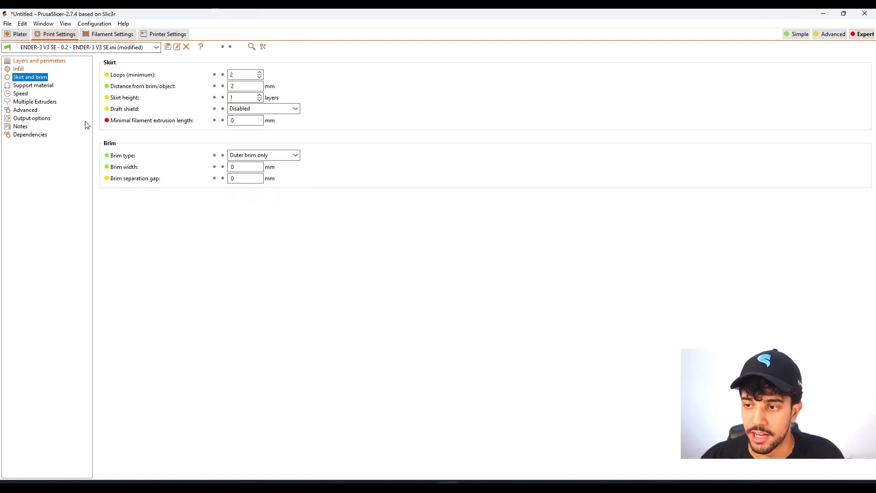
left_click(20, 35)
left_click_drag(539, 409, 590, 176)
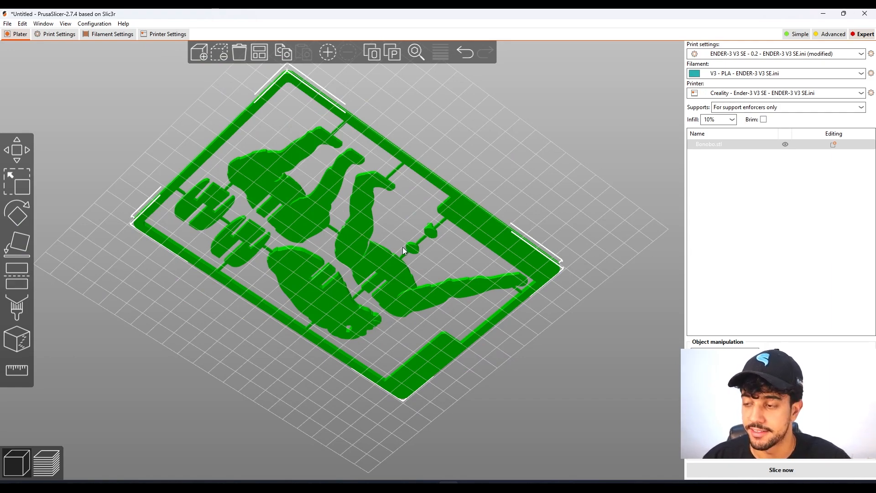
scroll(419, 170, "up", 8)
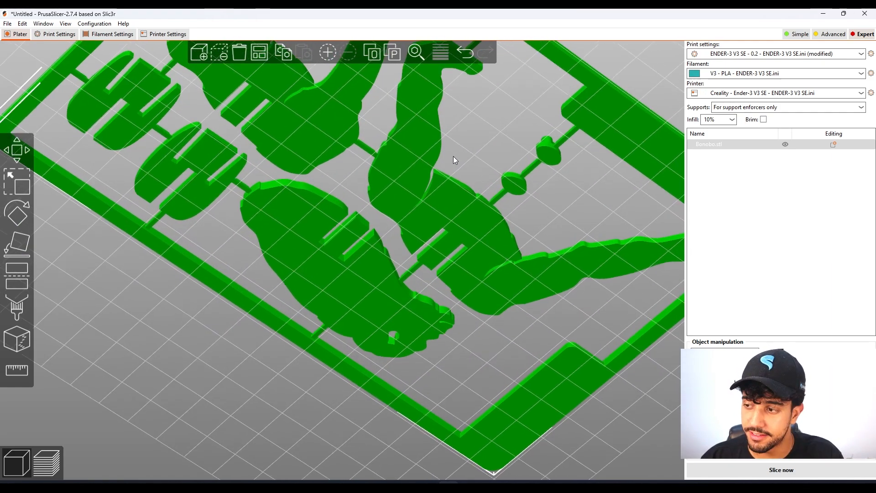
key("z")
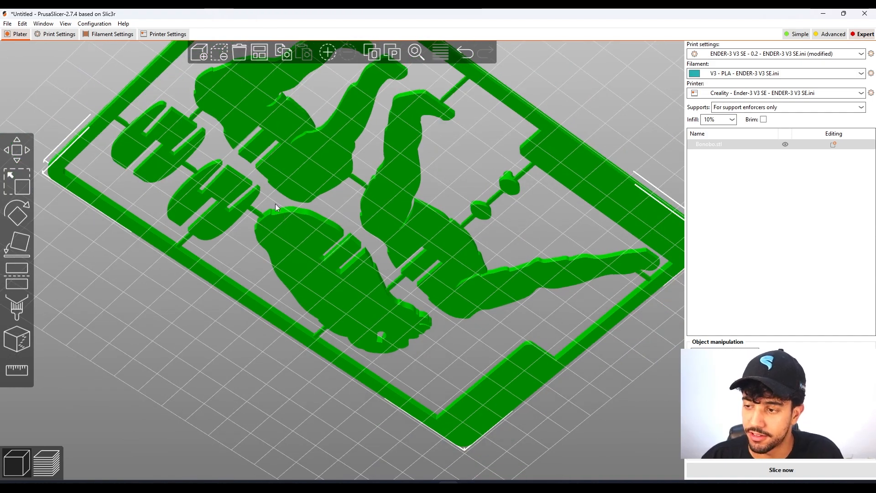
scroll(285, 149, "down", 1)
left_click_drag(285, 150, 550, 361)
right_click_drag(550, 360, 505, 396)
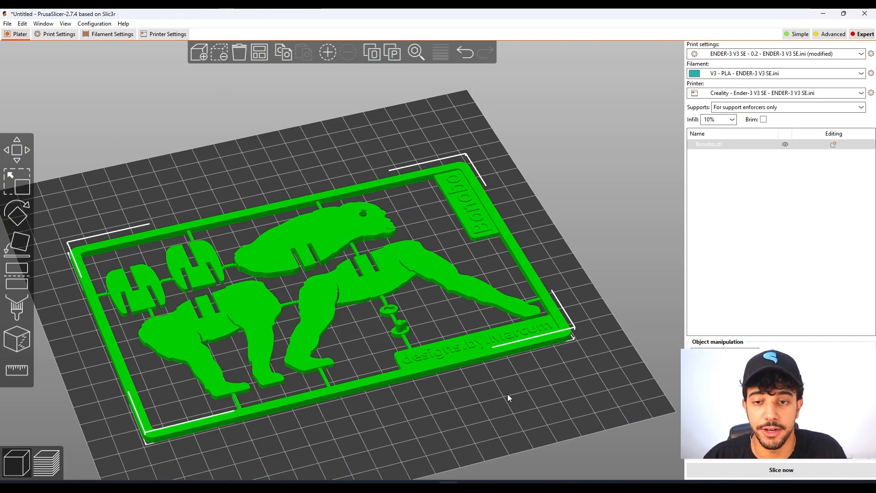
Examine the Bonobo kit card's frame, body parts, slots and small connectors on the print bed from several angles
left_click_drag(508, 397, 535, 368)
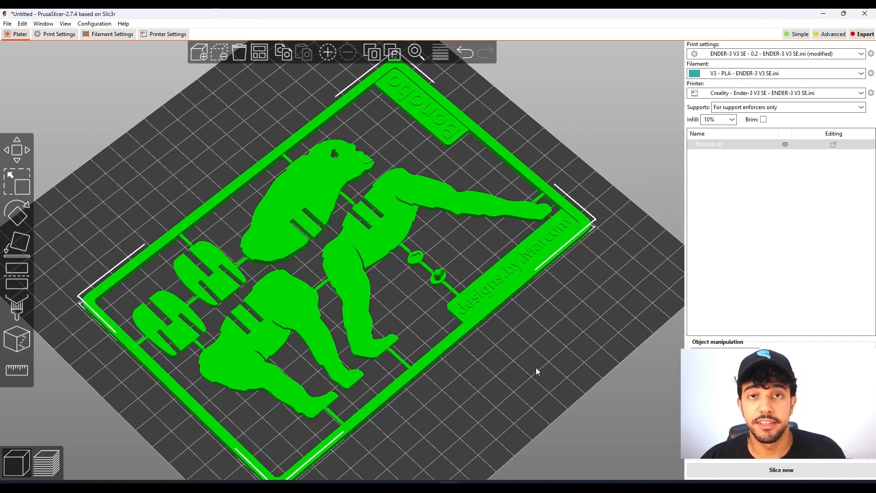
left_click_drag(536, 368, 538, 355)
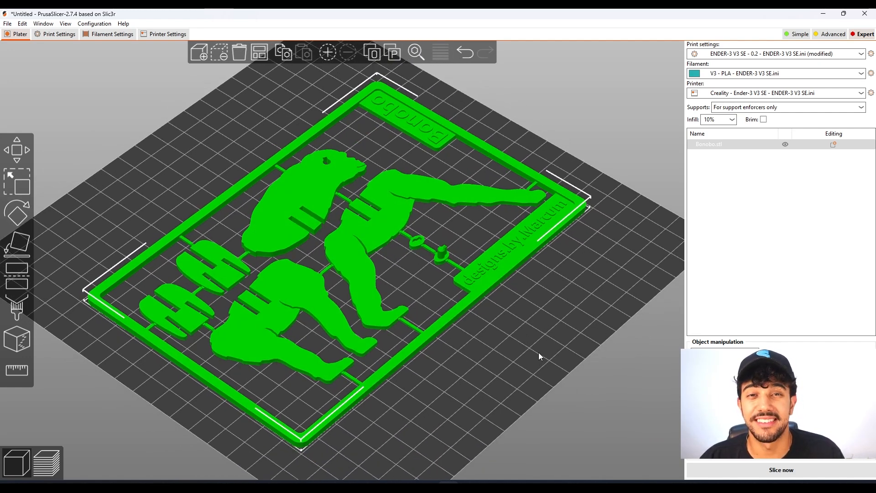
left_click_drag(521, 345, 483, 241)
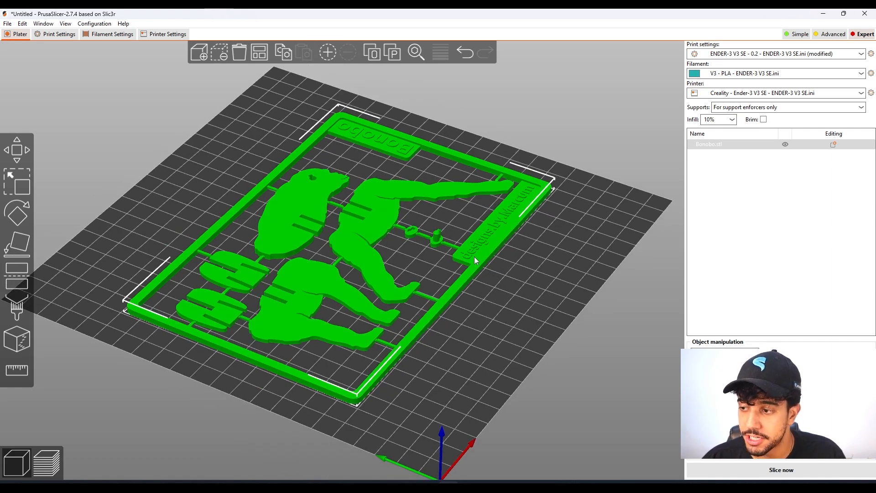
scroll(473, 260, "up", 3)
scroll(476, 260, "down", 2)
left_click_drag(590, 296, 588, 346)
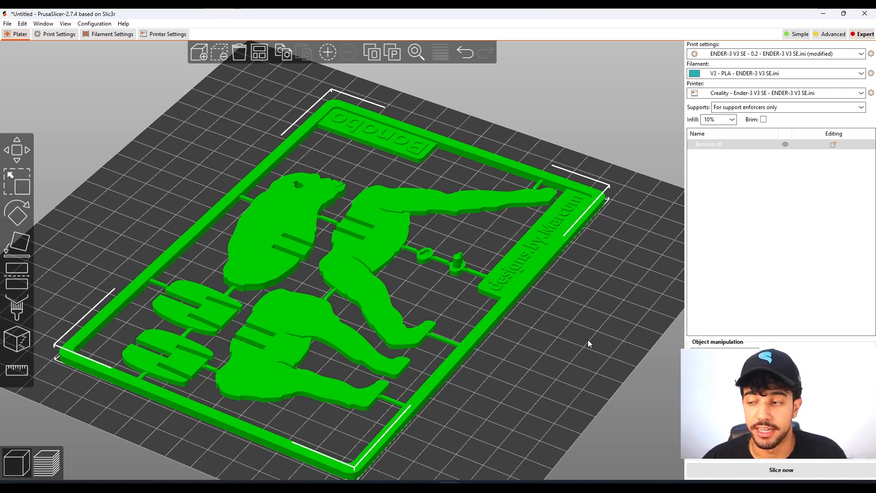
mouse_move(588, 342)
left_mouse_down()
mouse_move(588, 365)
mouse_move(577, 352)
left_mouse_up()
left_click_drag(369, 336, 573, 308)
key("1")
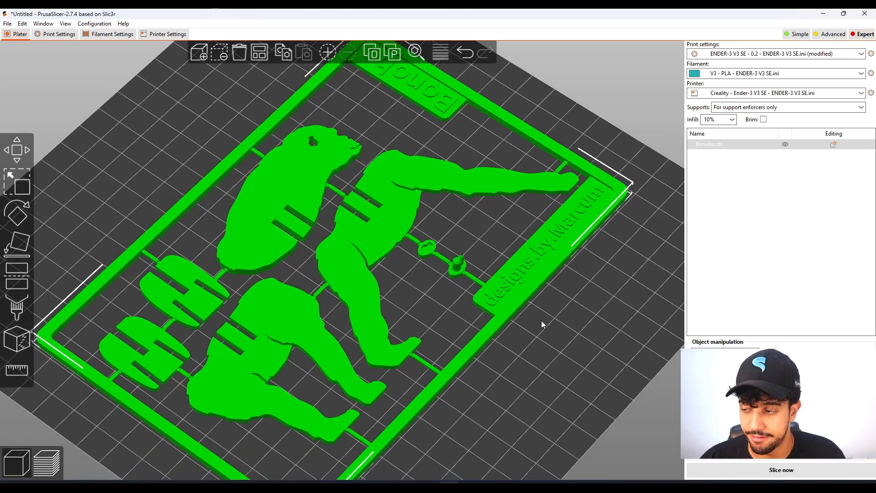
scroll(374, 246, "up", 8)
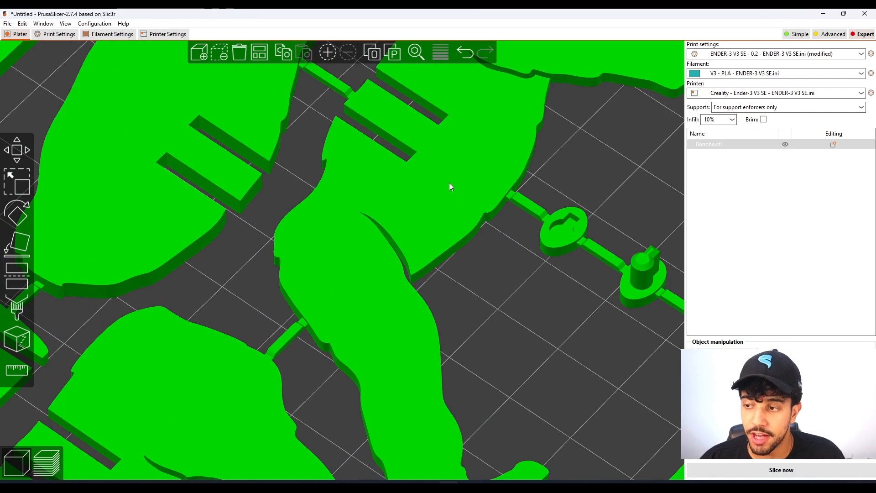
scroll(426, 192, "down", 10)
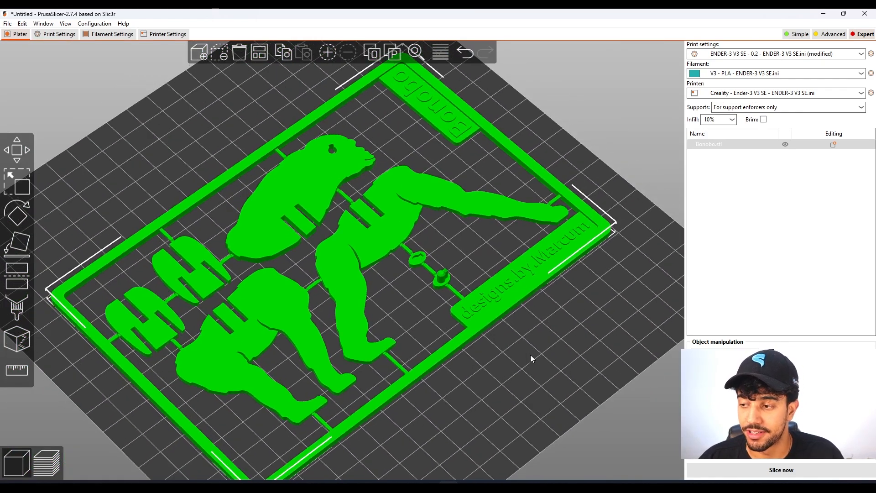
left_click_drag(530, 349, 564, 346)
scroll(566, 343, "down", 2)
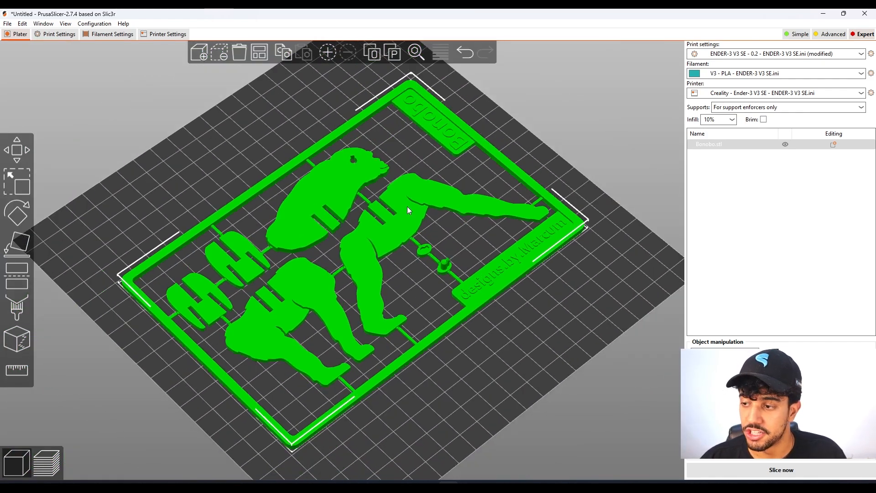
scroll(408, 208, "up", 3)
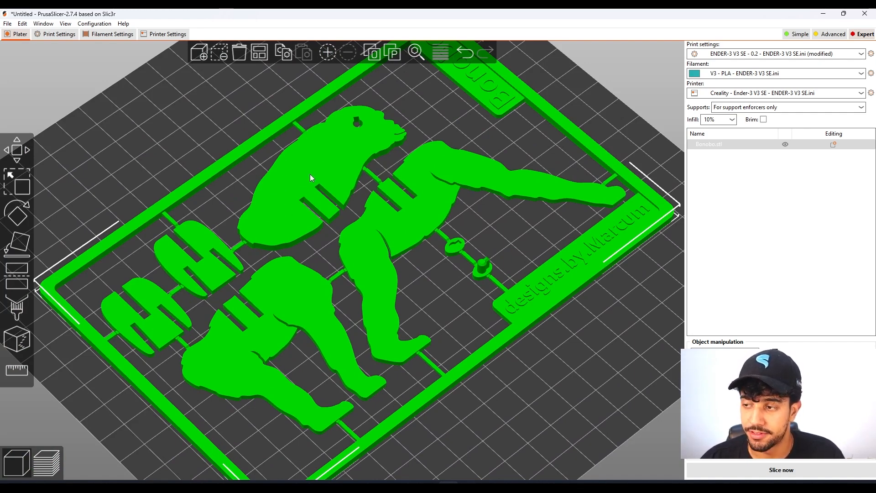
scroll(310, 177, "down", 3)
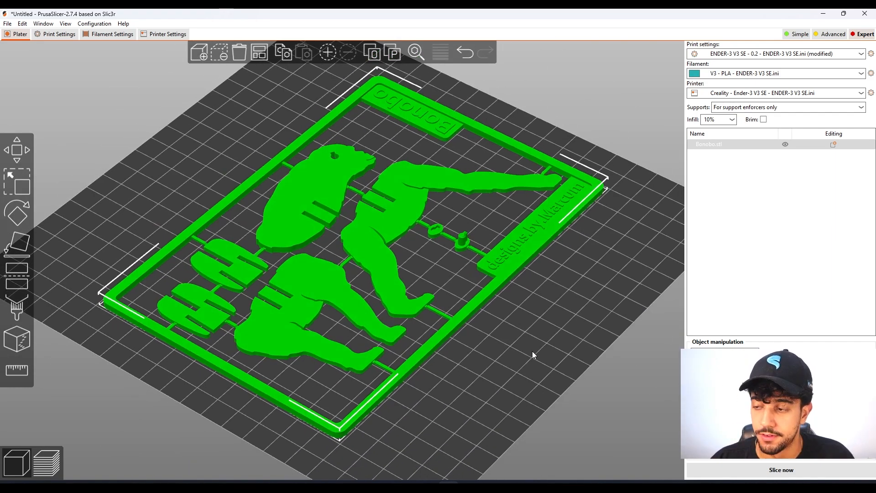
scroll(525, 337, "up", 4)
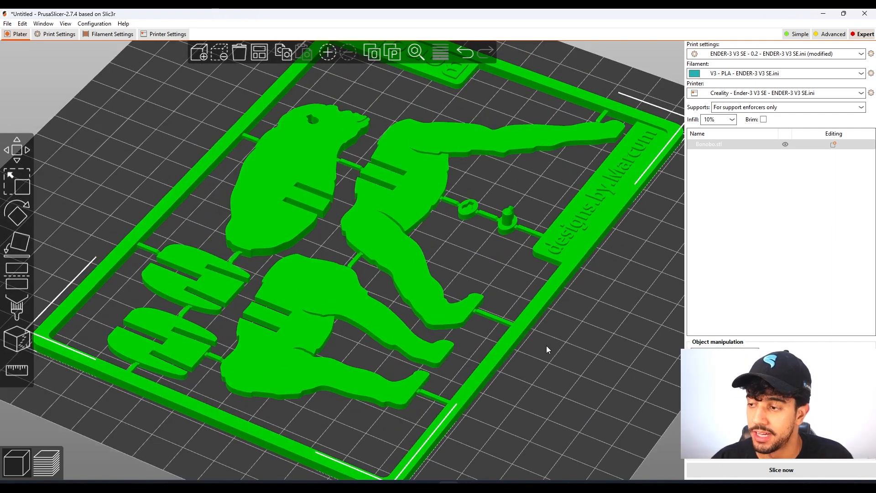
scroll(547, 348, "down", 5)
left_click_drag(563, 351, 314, 176)
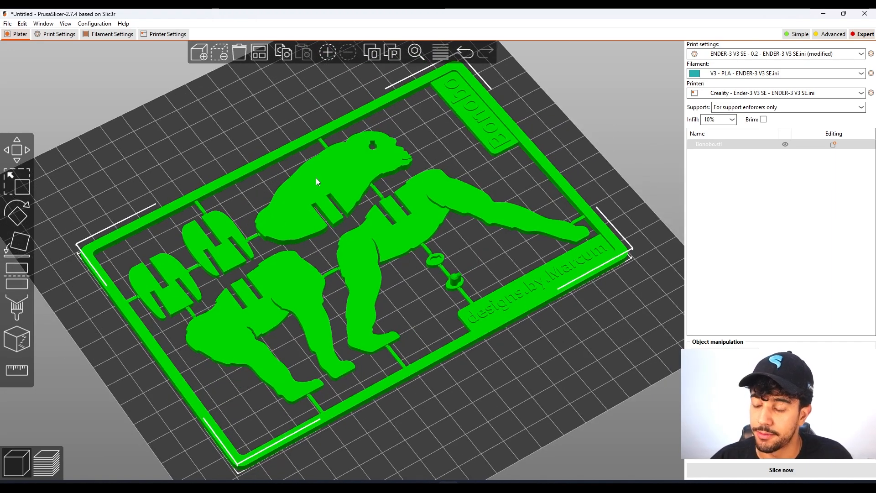
left_click_drag(482, 395, 491, 389)
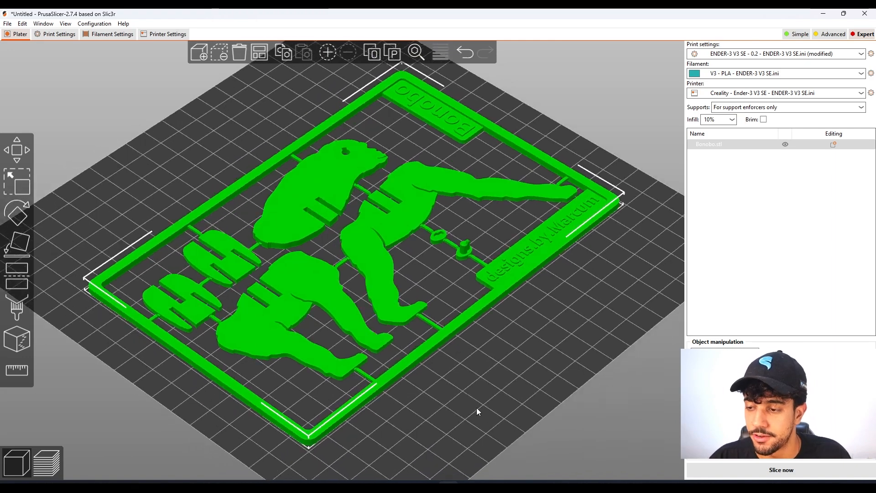
scroll(411, 309, "up", 3)
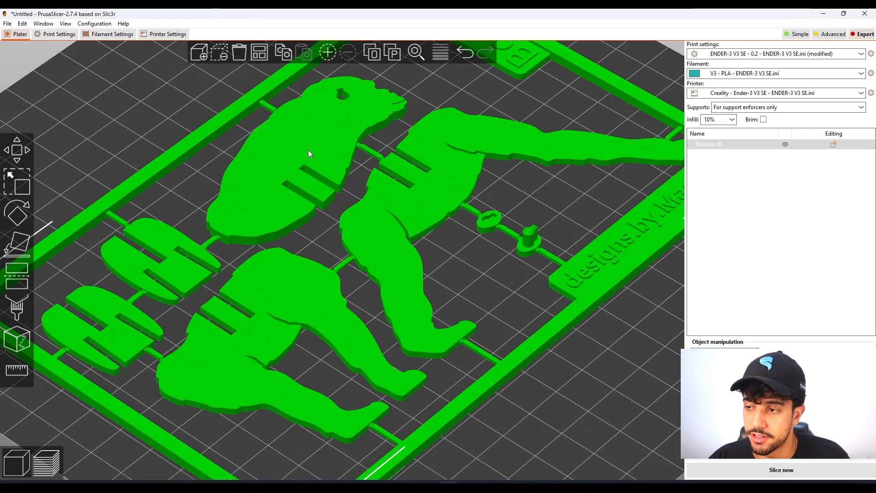
key("z")
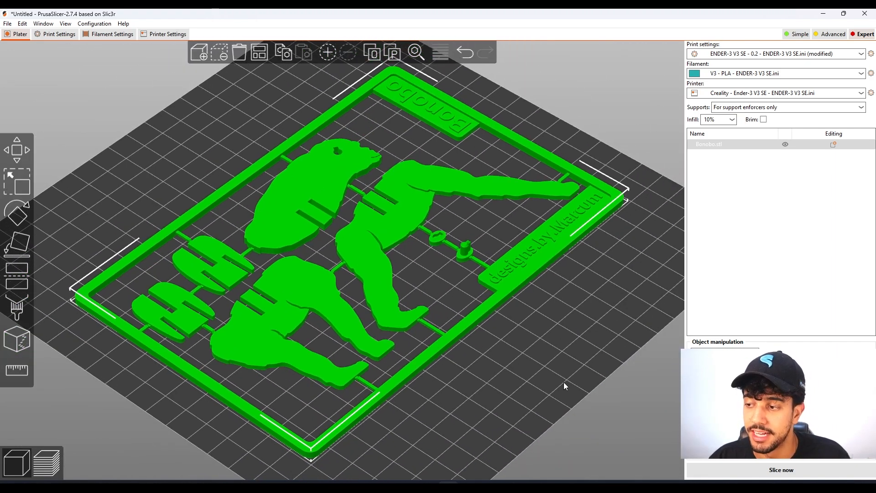
scroll(562, 382, "up", 2)
scroll(561, 381, "up", 2)
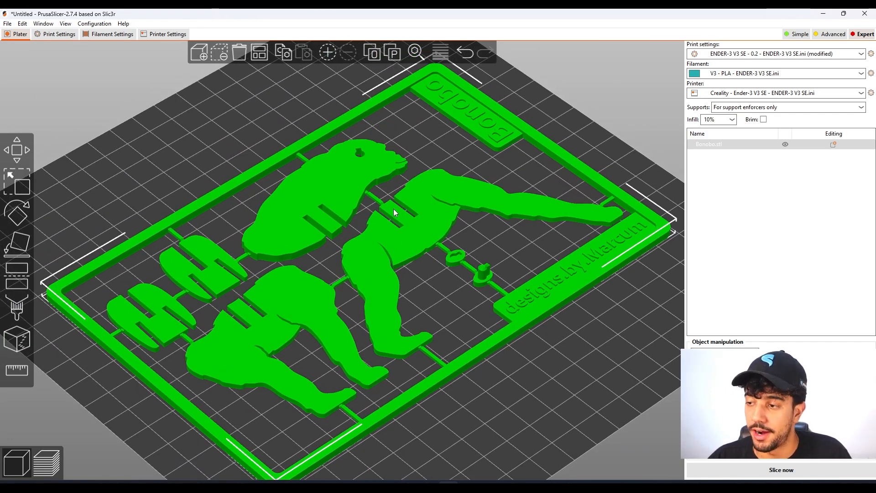
left_click_drag(453, 382, 470, 392)
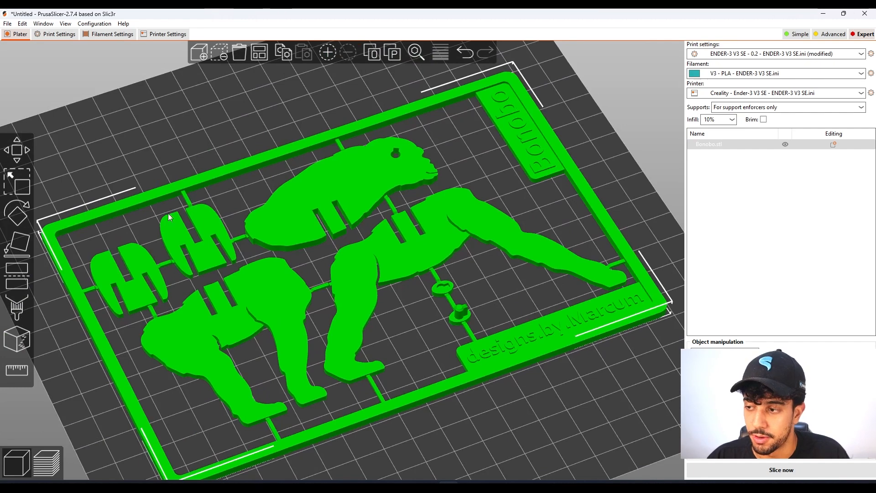
Turn off support material generation in the print settings
left_click(52, 35)
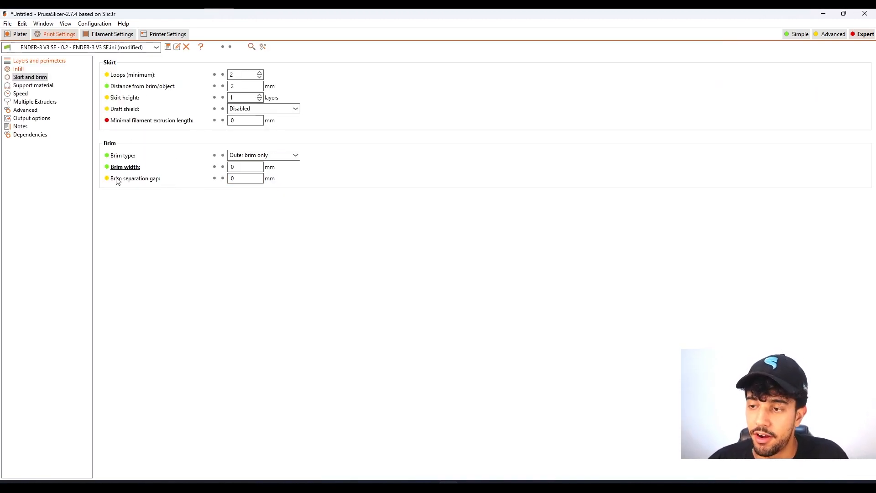
left_click(40, 87)
left_click(230, 74)
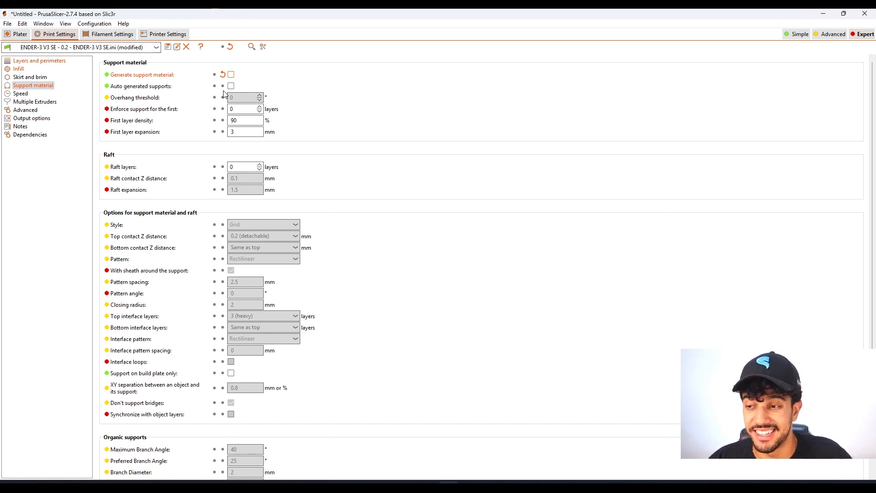
Review the print speed settings, including the first layer speed
left_click(20, 93)
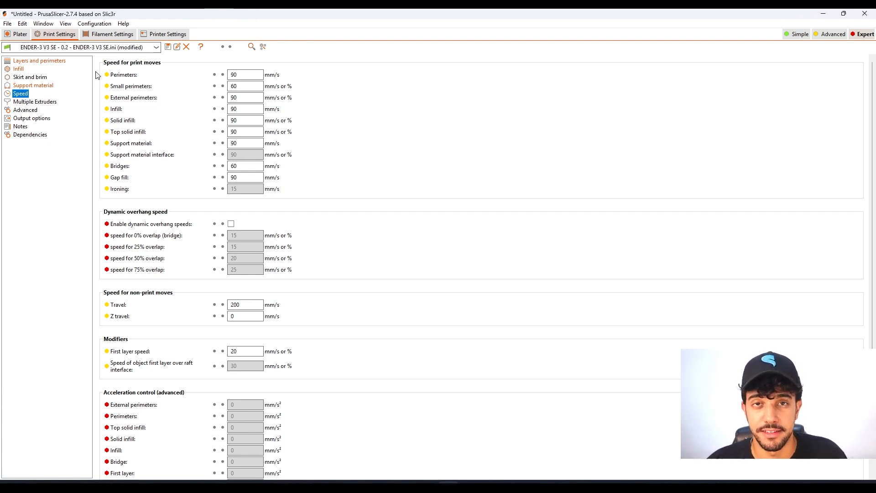
double_click(233, 350)
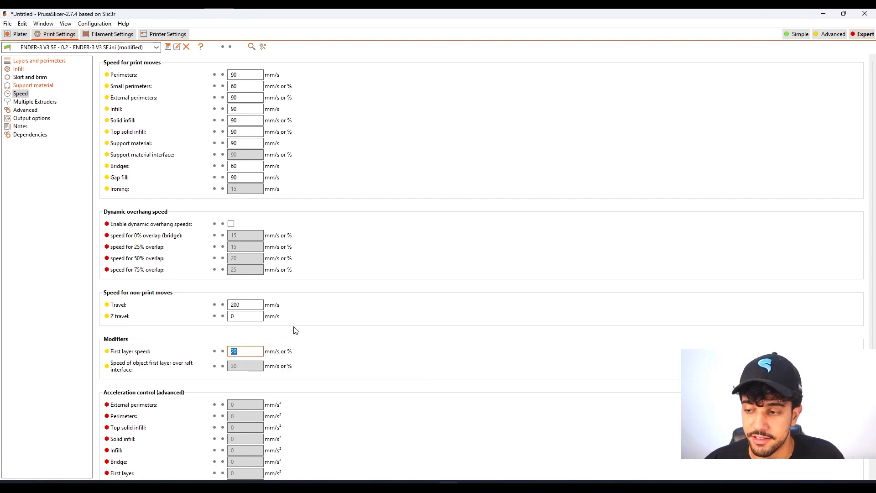
left_click(254, 351)
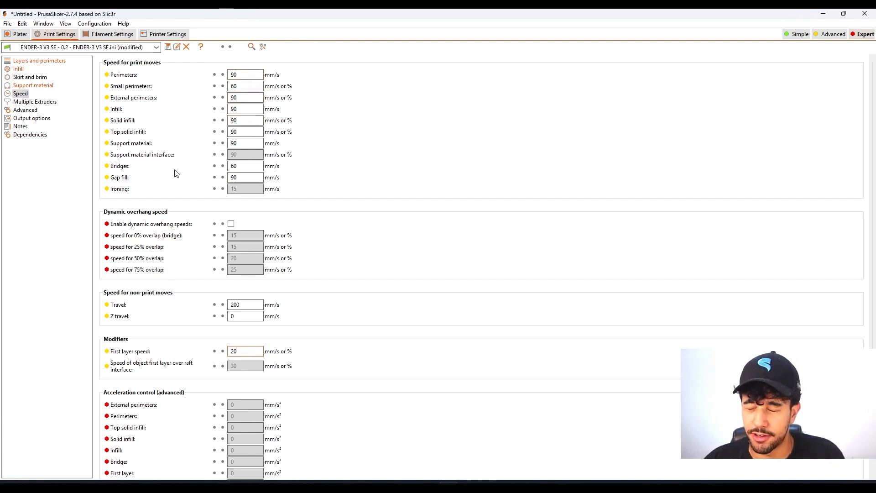
Return to the print bed and slice the Bonobo model with the current print settings
left_click(17, 35)
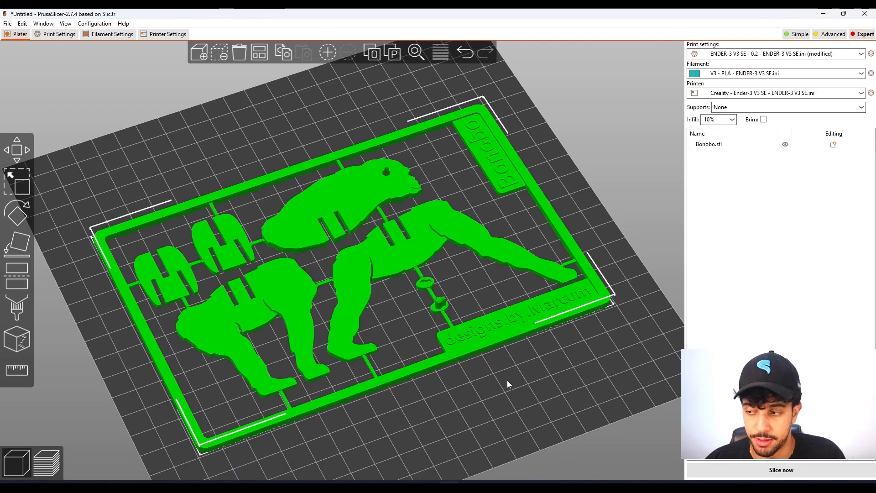
left_click_drag(507, 379, 529, 406)
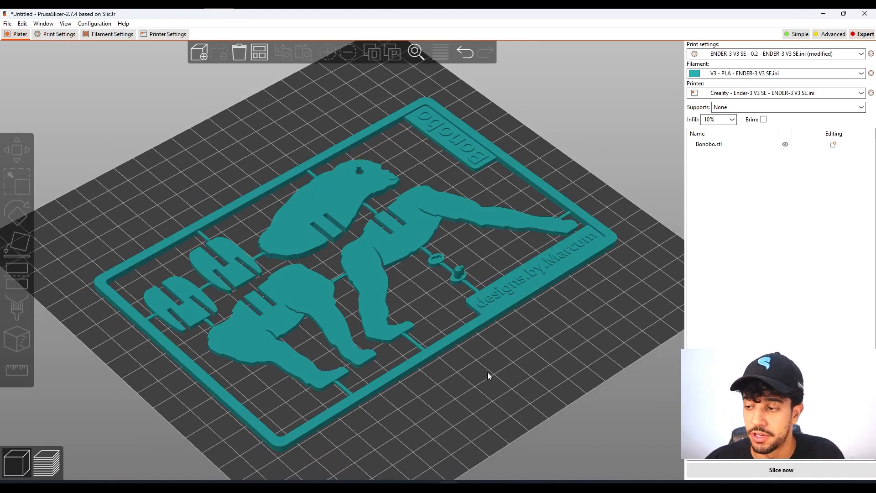
left_click_drag(487, 372, 513, 381)
right_click_drag(512, 382, 529, 414)
scroll(495, 403, "down", 1)
scroll(529, 413, "down", 1)
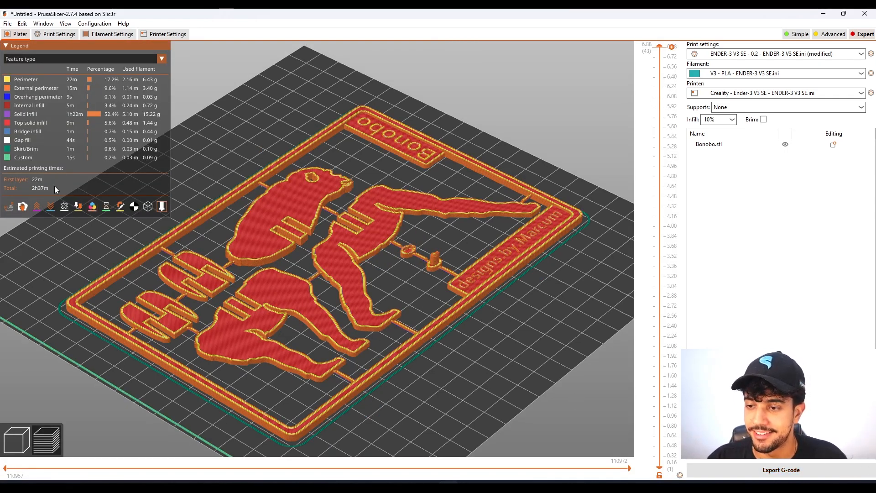
Colour the sliced preview by Speed (mm/s) and inspect the print speeds across the parts up close
mouse_move(483, 348)
left_mouse_down()
mouse_move(467, 378)
mouse_move(489, 357)
left_mouse_up()
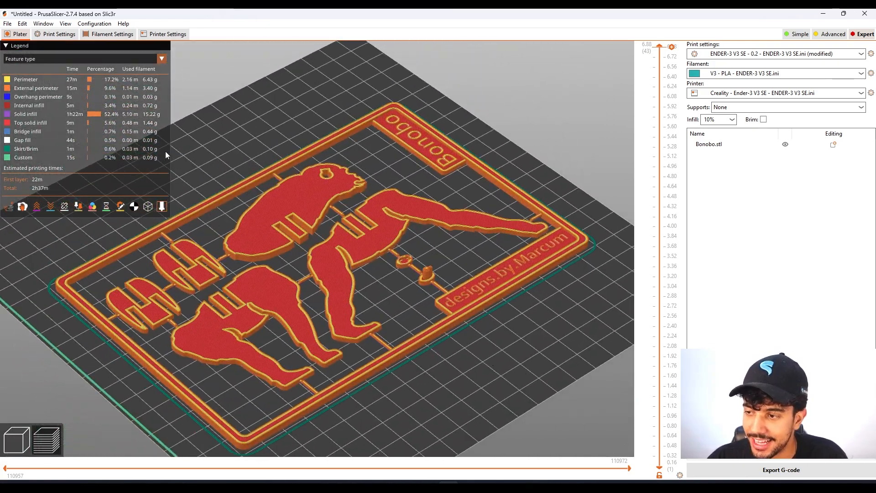
left_click(75, 59)
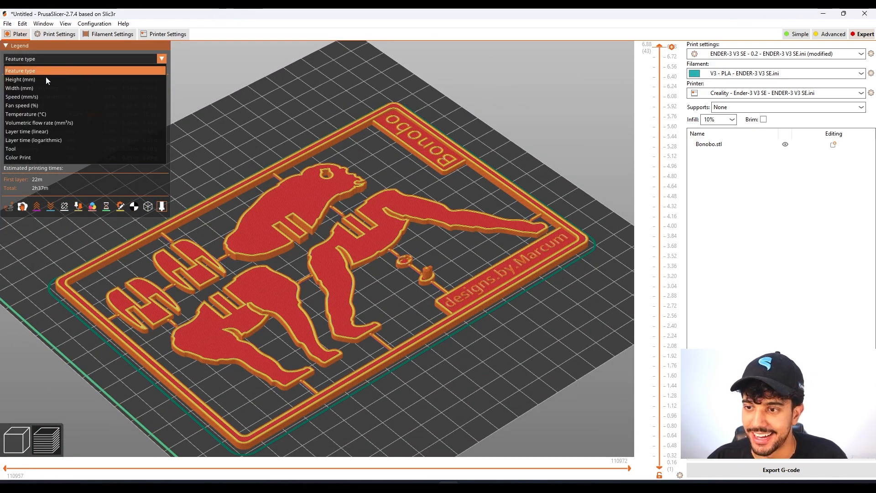
left_click(44, 96)
scroll(423, 234, "up", 5)
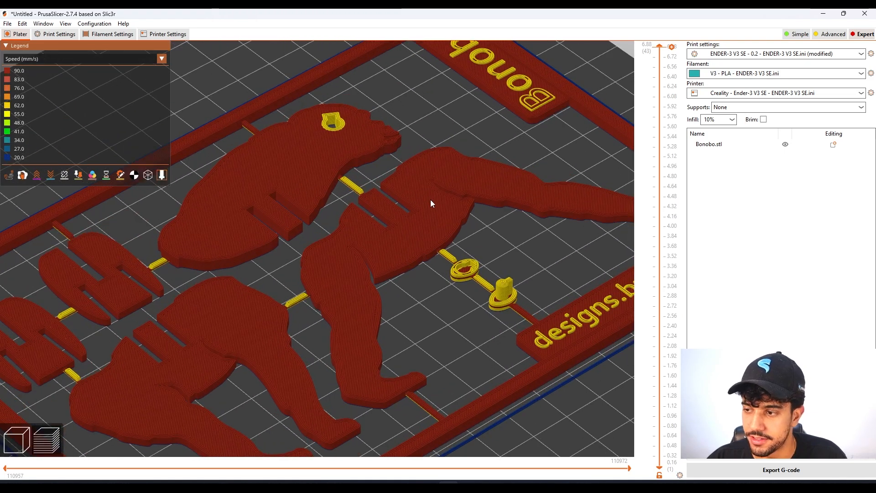
Colour the sliced preview by Feature type and inspect the features across the kit card's parts
scroll(341, 198, "down", 5)
scroll(433, 320, "up", 8)
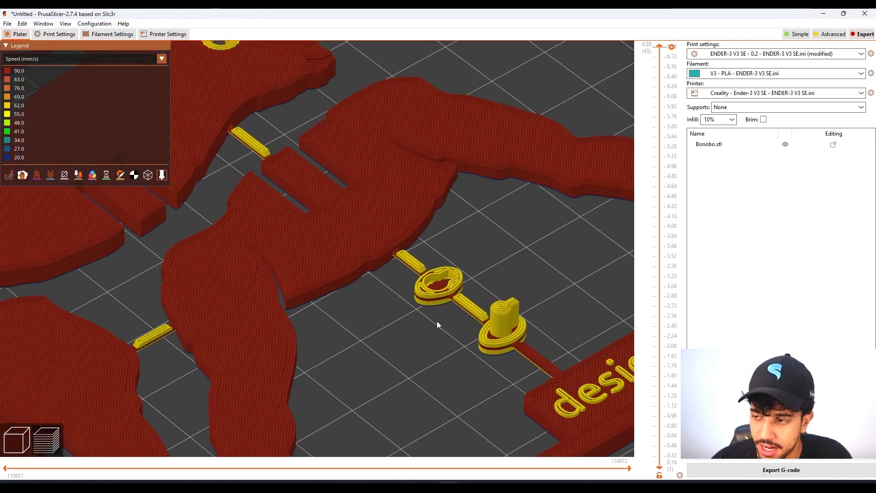
scroll(451, 316, "down", 3)
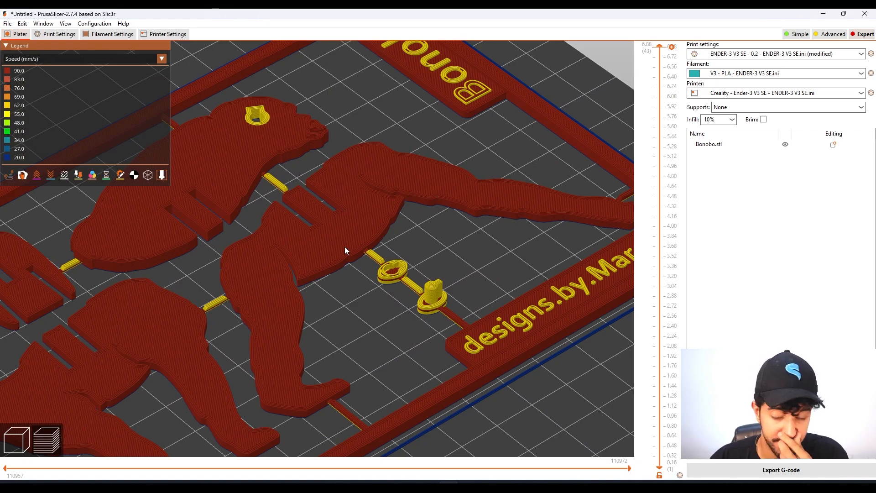
left_click(78, 58)
left_click(84, 73)
scroll(328, 167, "down", 5)
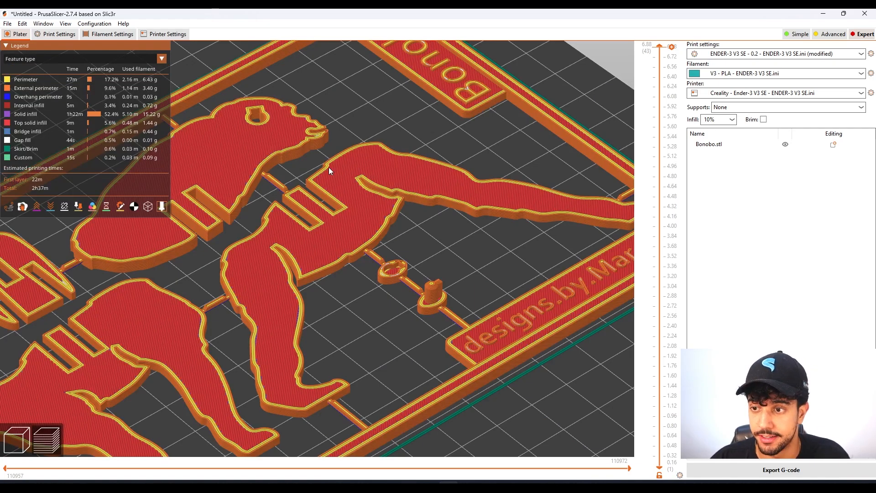
scroll(315, 293, "up", 5)
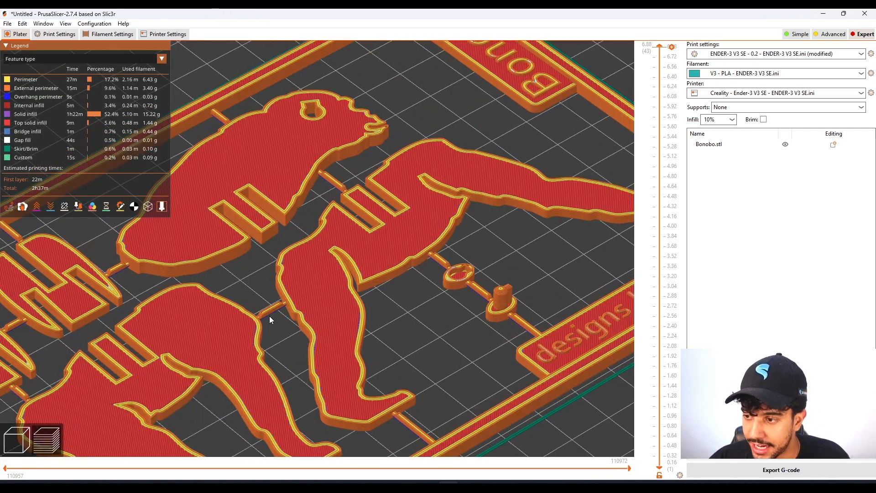
scroll(270, 316, "down", 5)
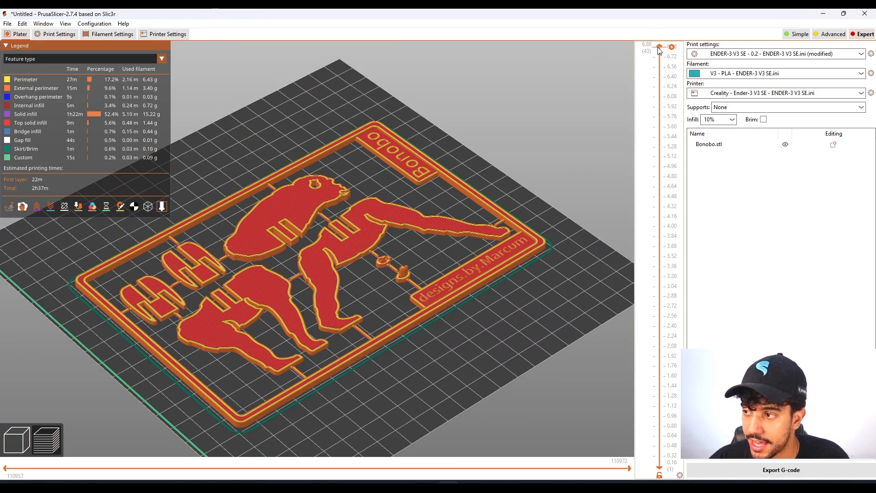
Limit the preview to the first layer at 0.16 mm and raise it to 1.12 mm, inspecting the infill and connecting tabs up close
left_click_drag(663, 349, 660, 466)
scroll(311, 273, "up", 10)
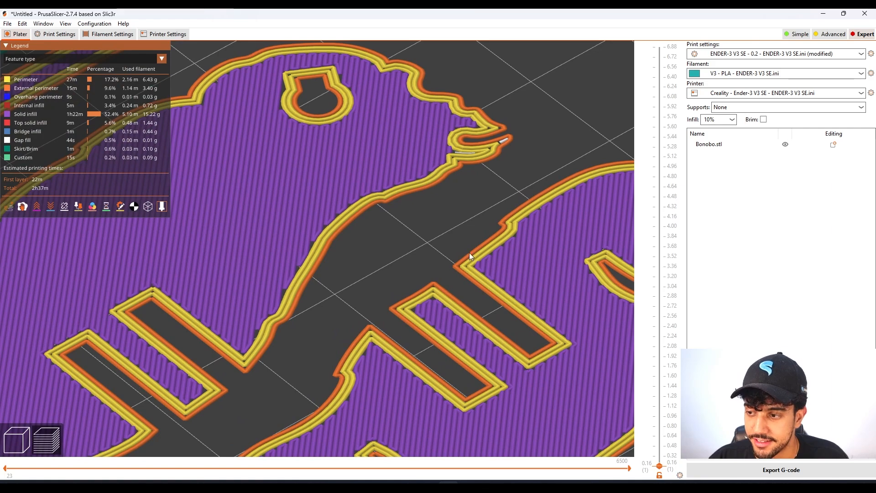
left_click_drag(659, 465, 657, 405)
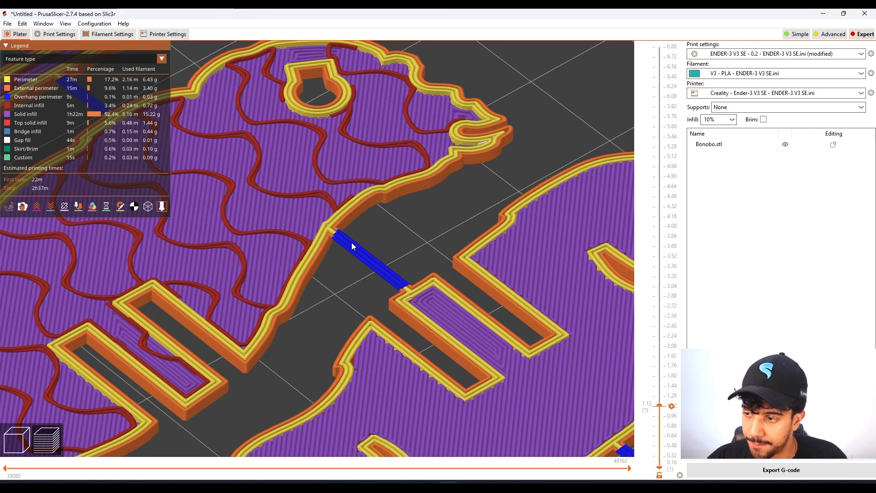
Restore the preview to the full 6.88 mm height and look over the whole kit card from above
scroll(388, 283, "down", 3)
left_click_drag(663, 407, 670, 205)
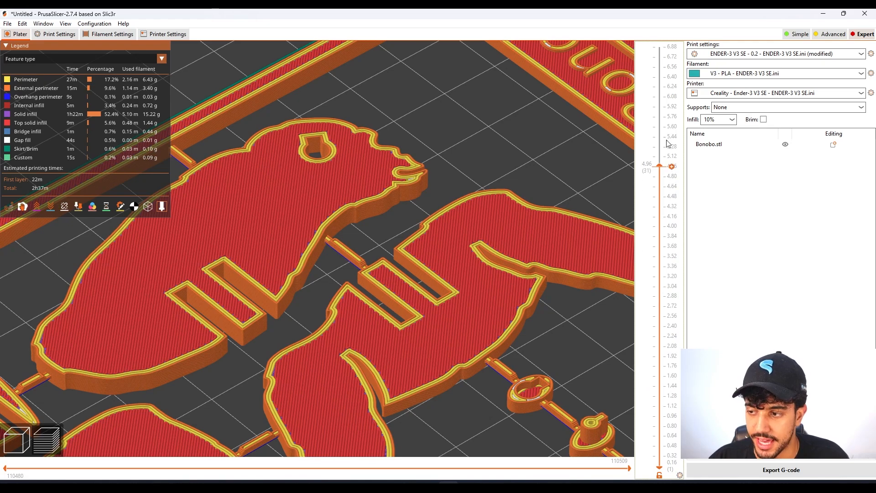
scroll(463, 311, "down", 5)
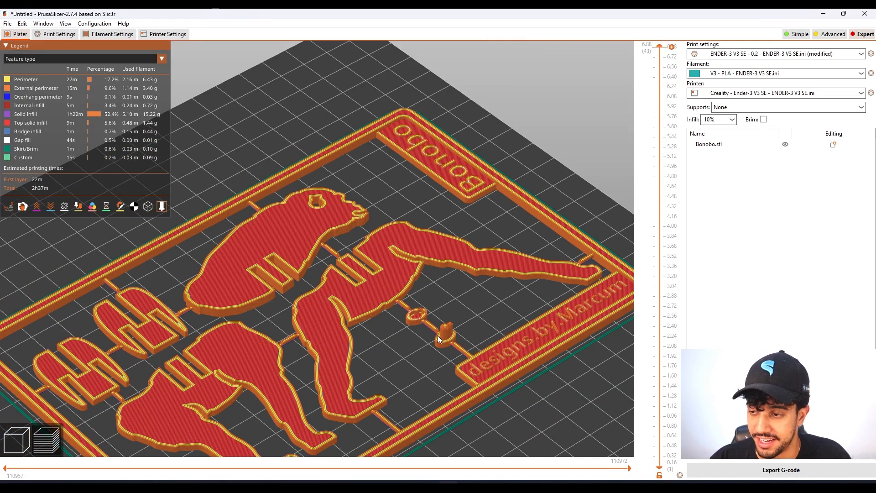
scroll(450, 268, "up", 1)
scroll(450, 272, "down", 1)
left_click_drag(459, 262, 448, 311)
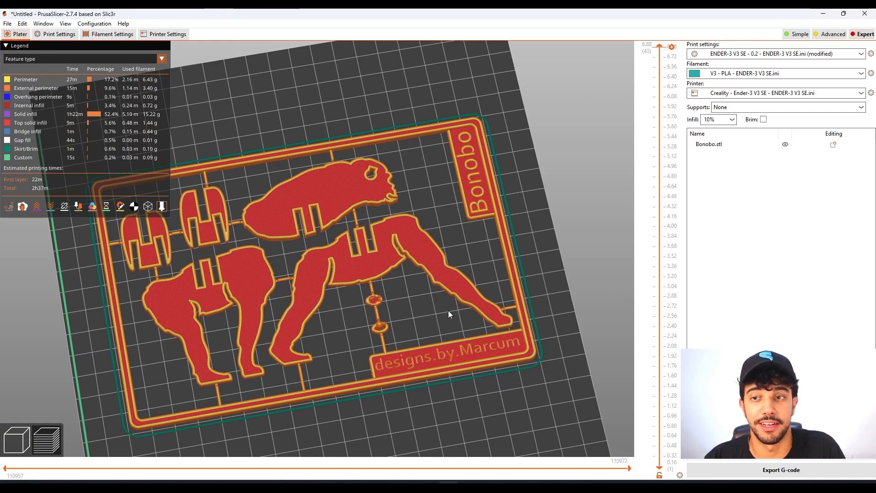